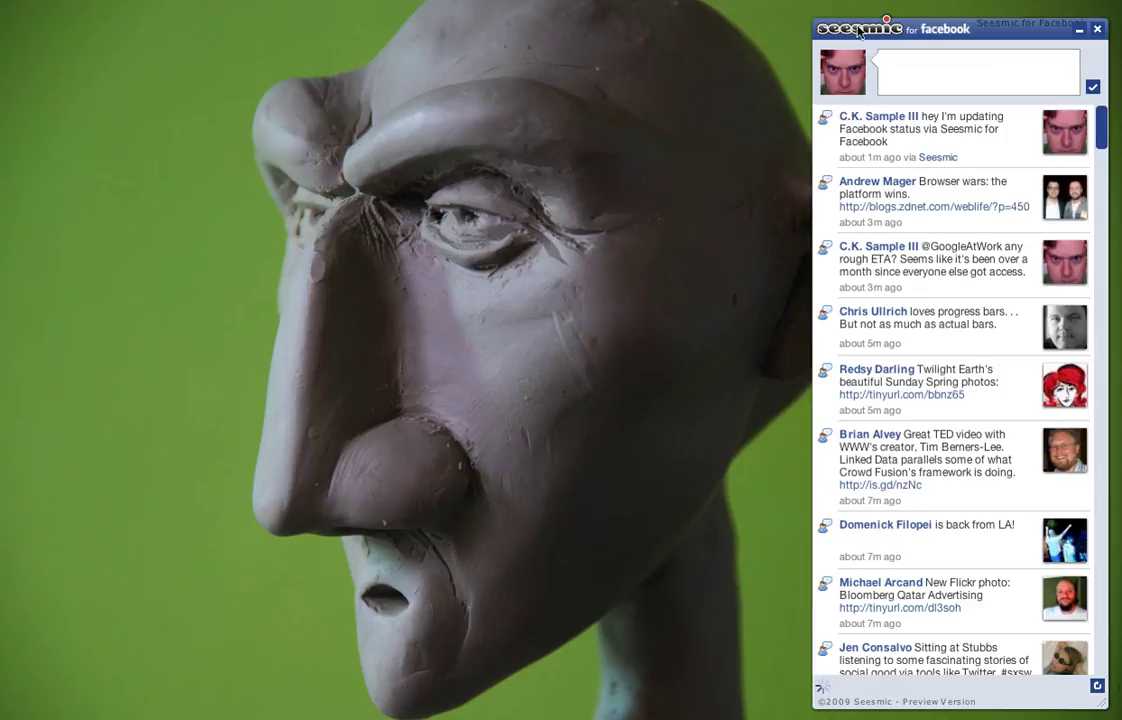
Step: Move the Seesmic for Facebook window aside, then reopen it from the Dock and centre it on screen
drag(858, 33, 907, 25)
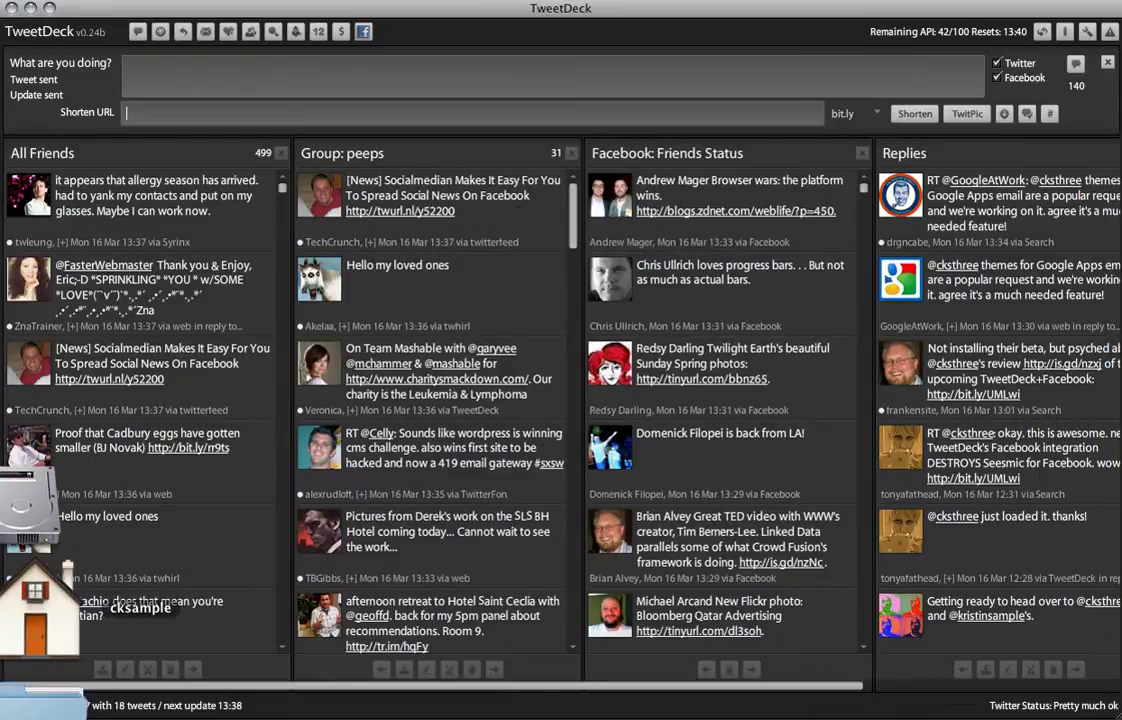
click(40, 575)
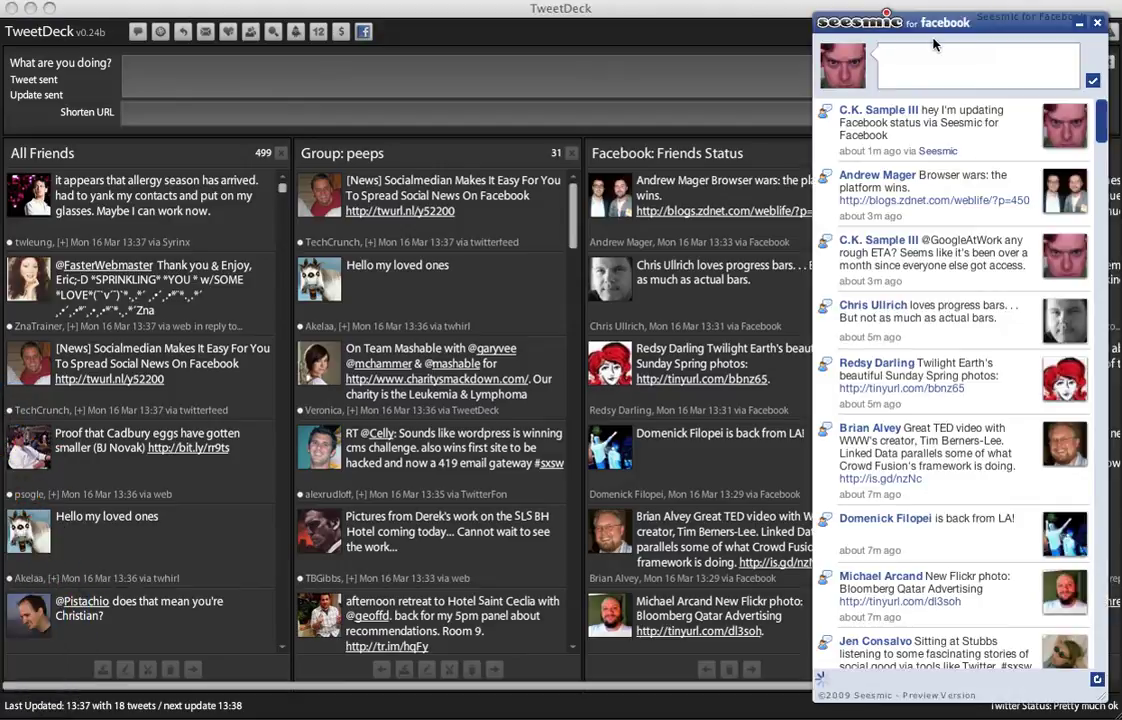
drag(880, 14, 455, 18)
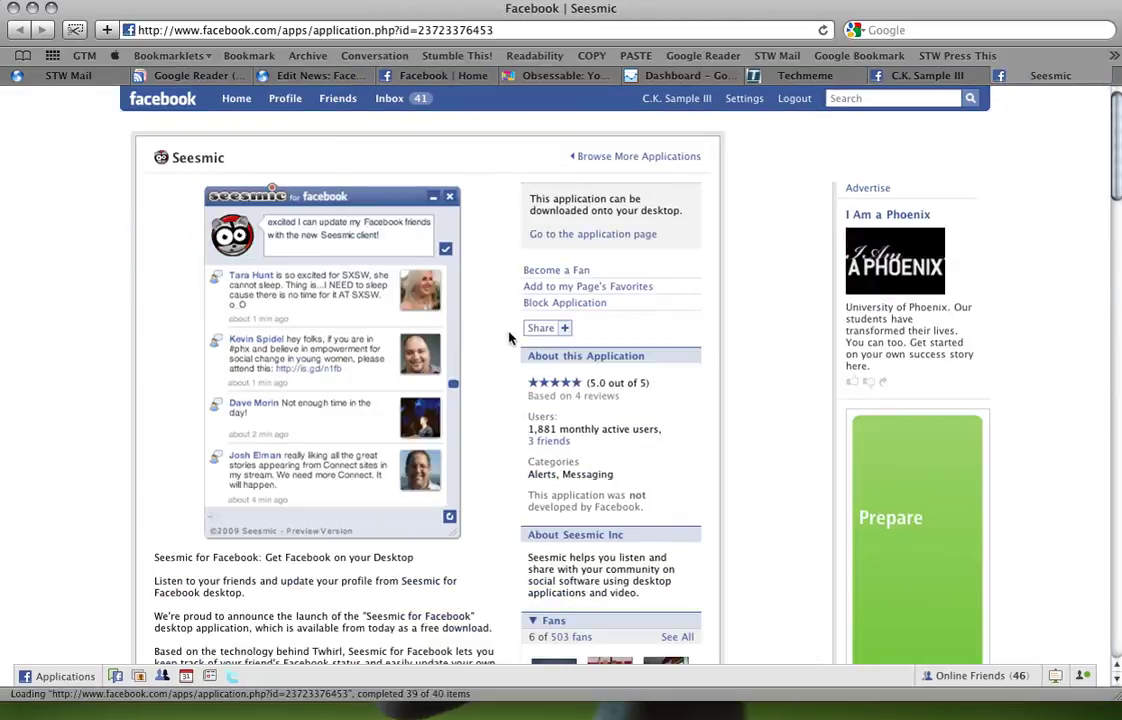
Step: Scroll through the Seesmic app page on Facebook, then return to the Seesmic for Facebook client
scroll(250, 428, down, 1)
scroll(250, 428, down, 6)
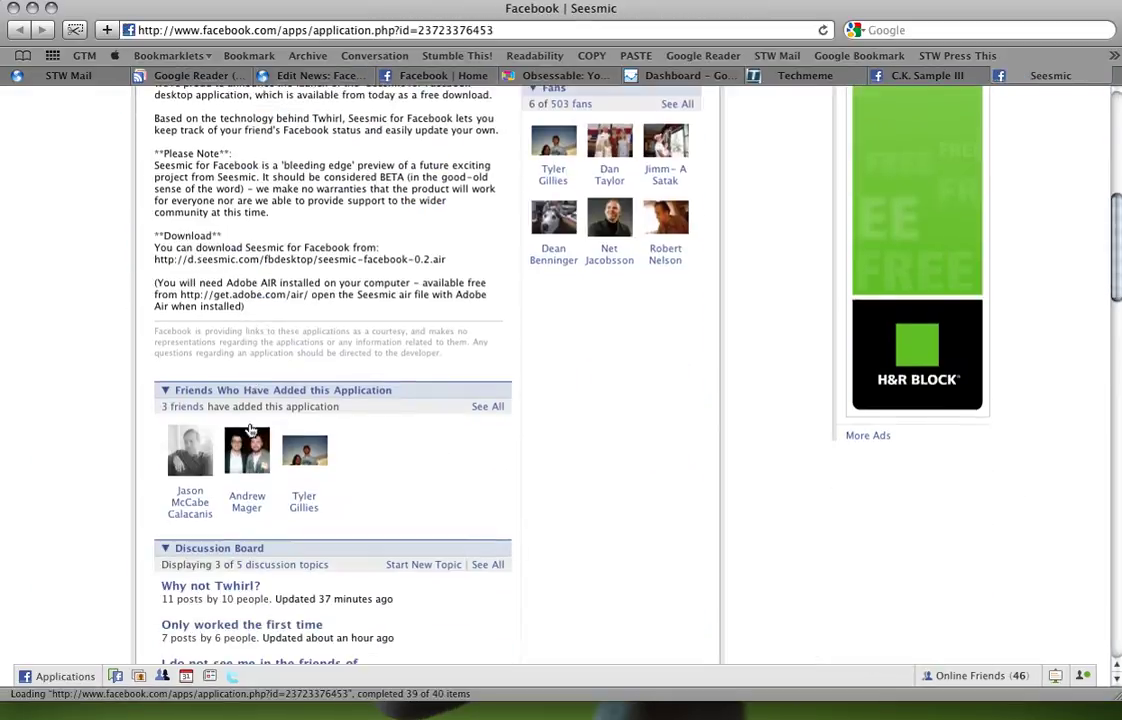
scroll(250, 428, up, 7)
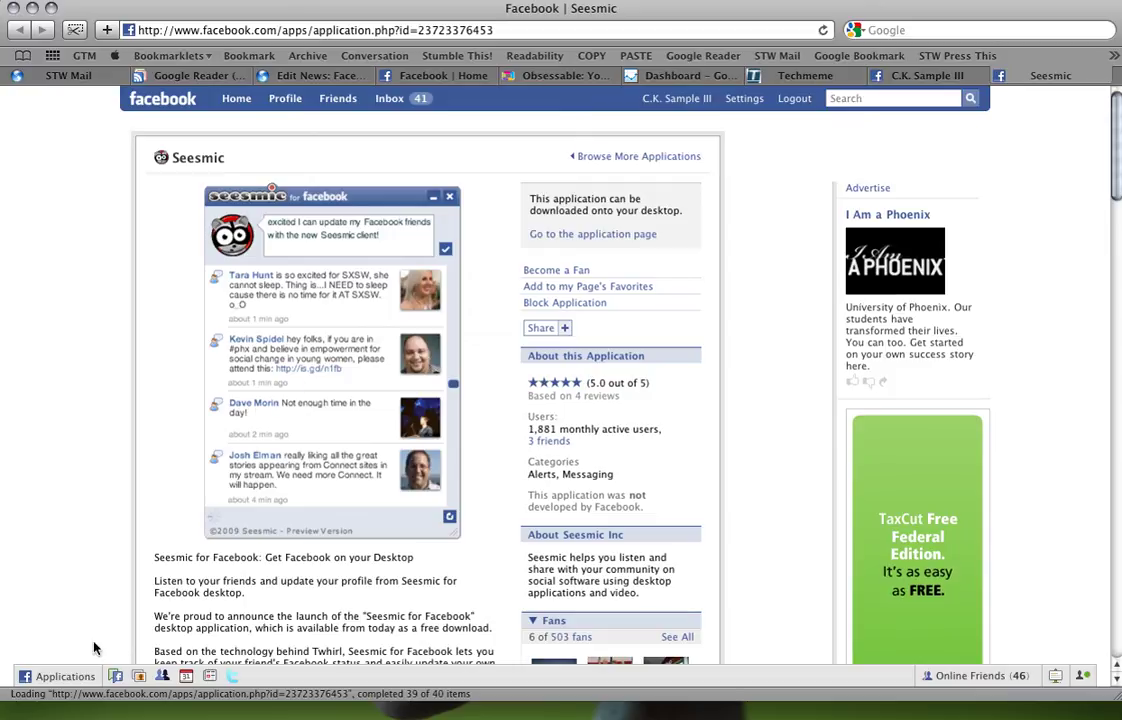
click(35, 592)
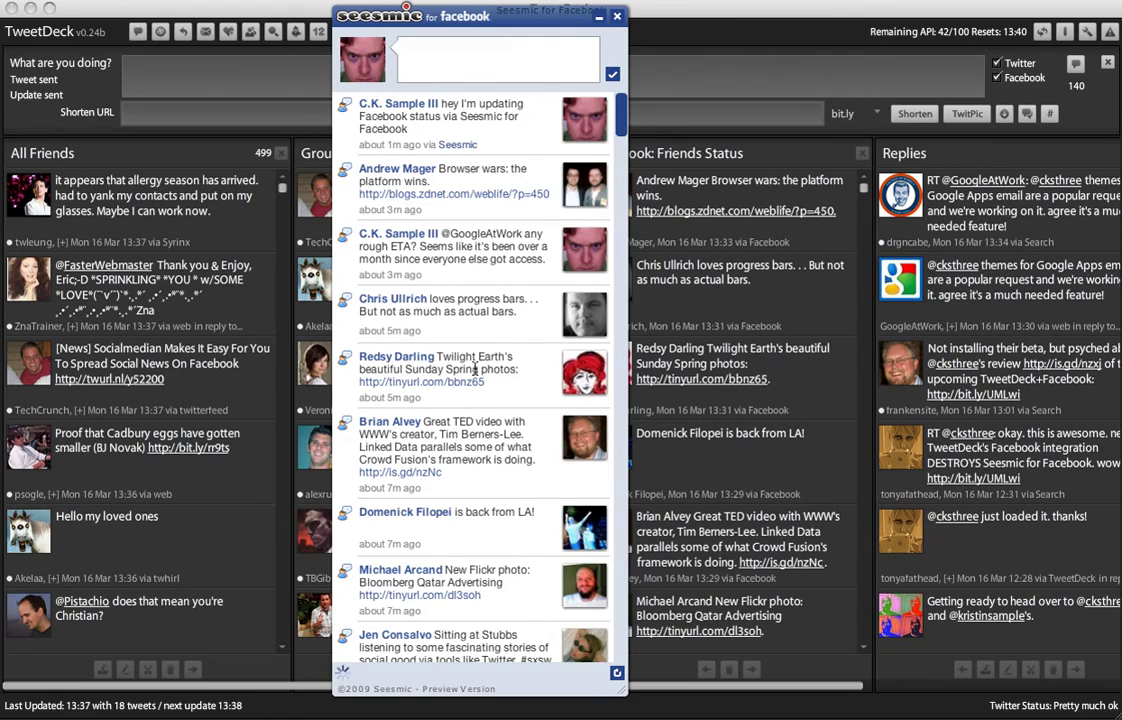
scroll(475, 370, down, 20)
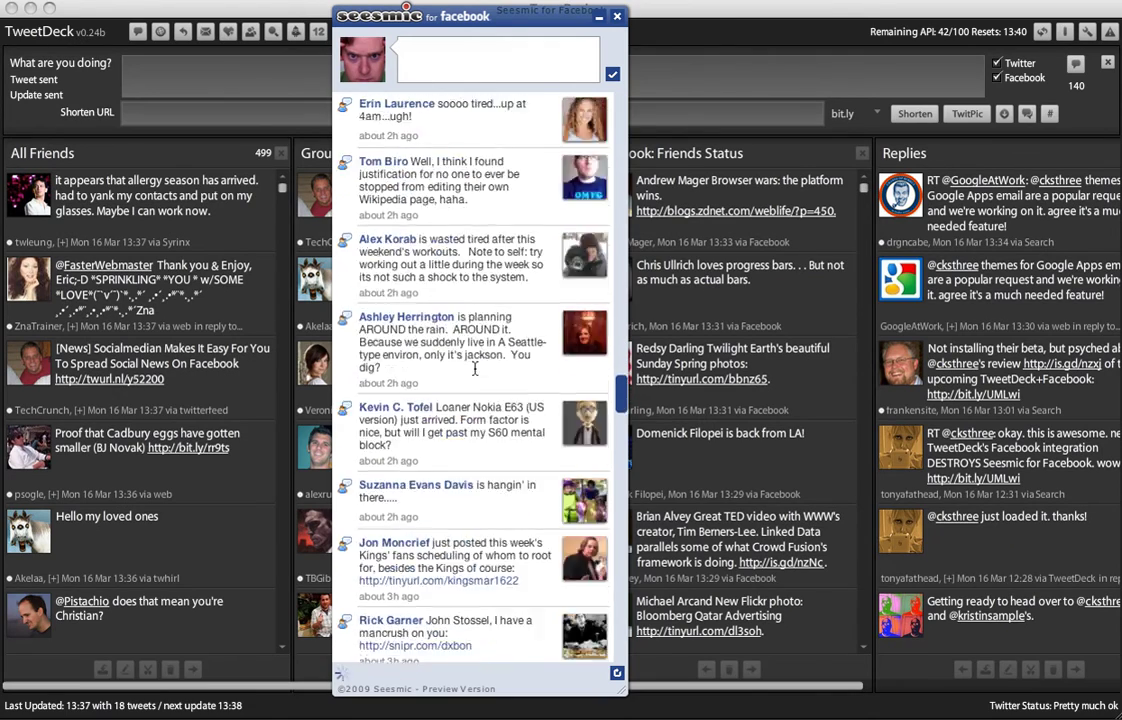
scroll(475, 369, down, 5)
scroll(475, 369, down, 20)
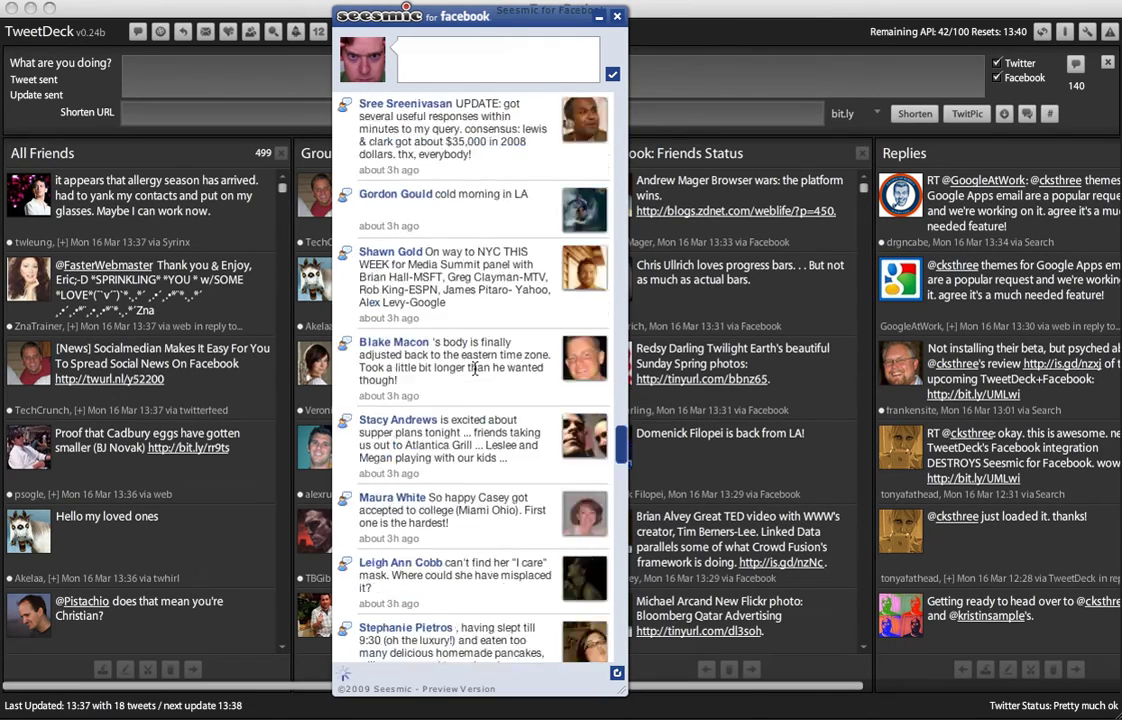
scroll(475, 369, up, 20)
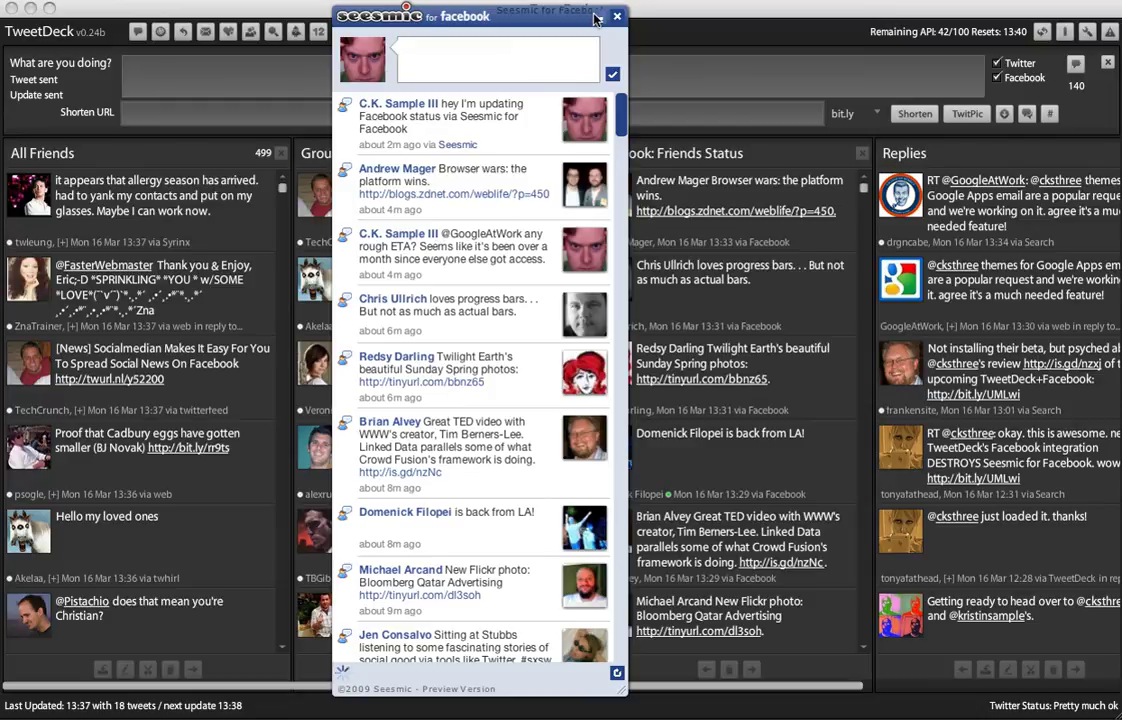
click(595, 18)
Step: Focus TweetDeck and browse the Facebook: Friends Status column, selecting then clearing a friend's name
click(344, 87)
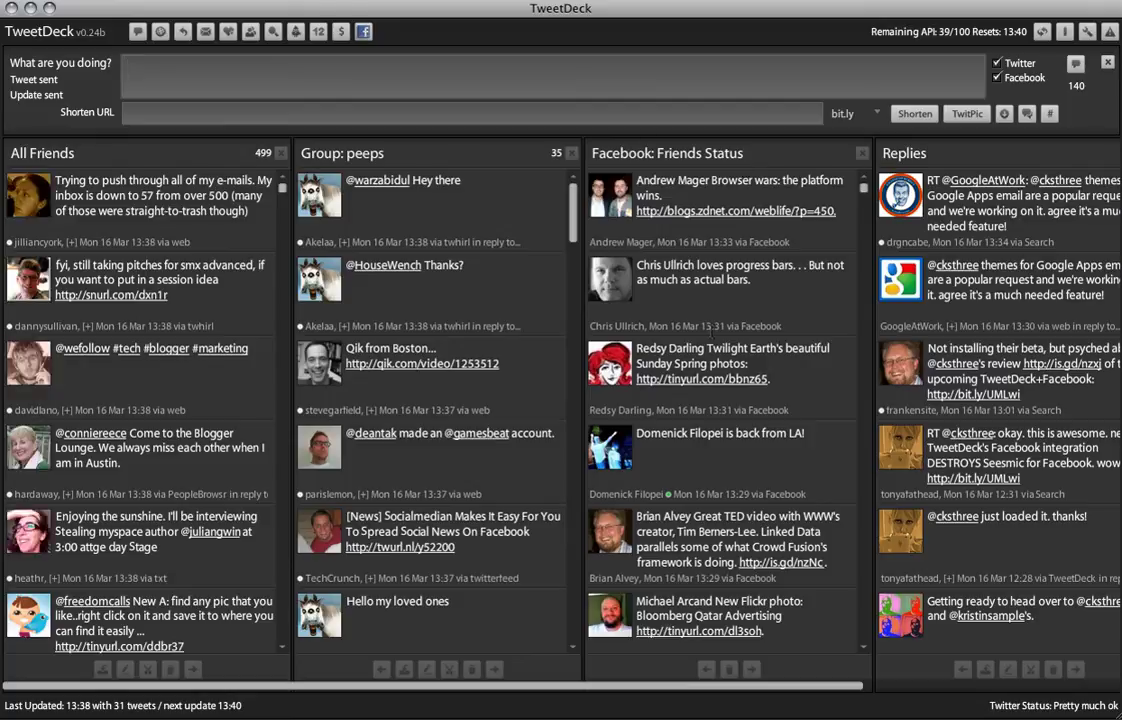
scroll(711, 330, down, 10)
scroll(711, 330, up, 10)
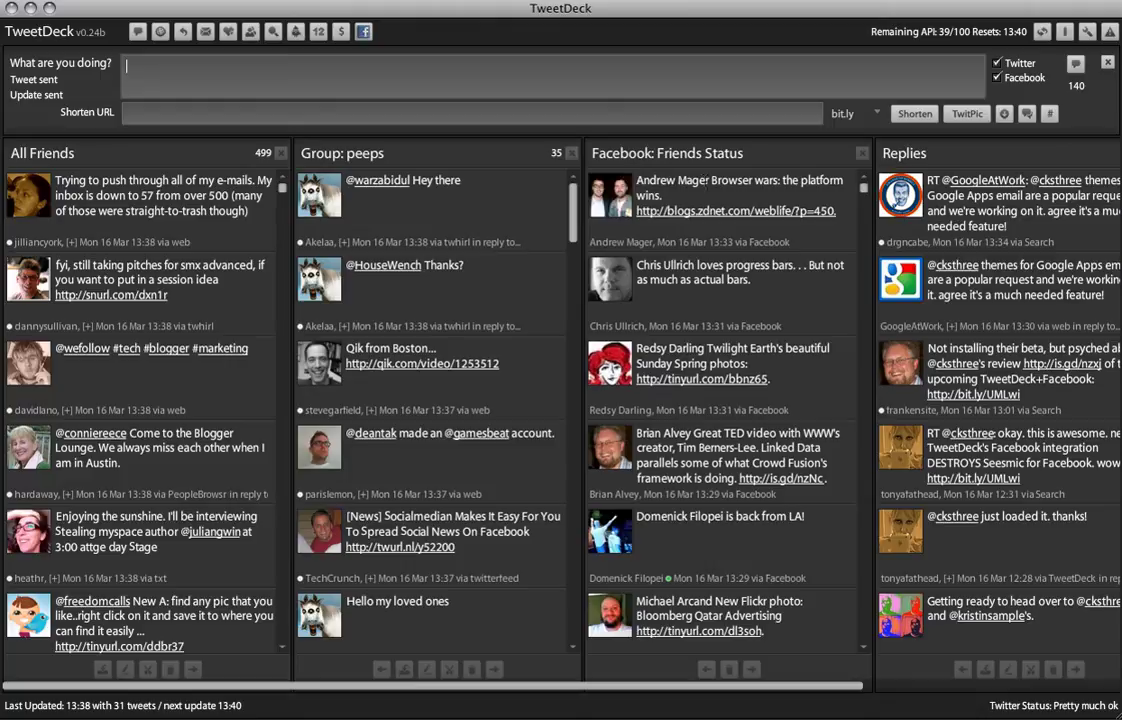
drag(636, 181, 709, 181)
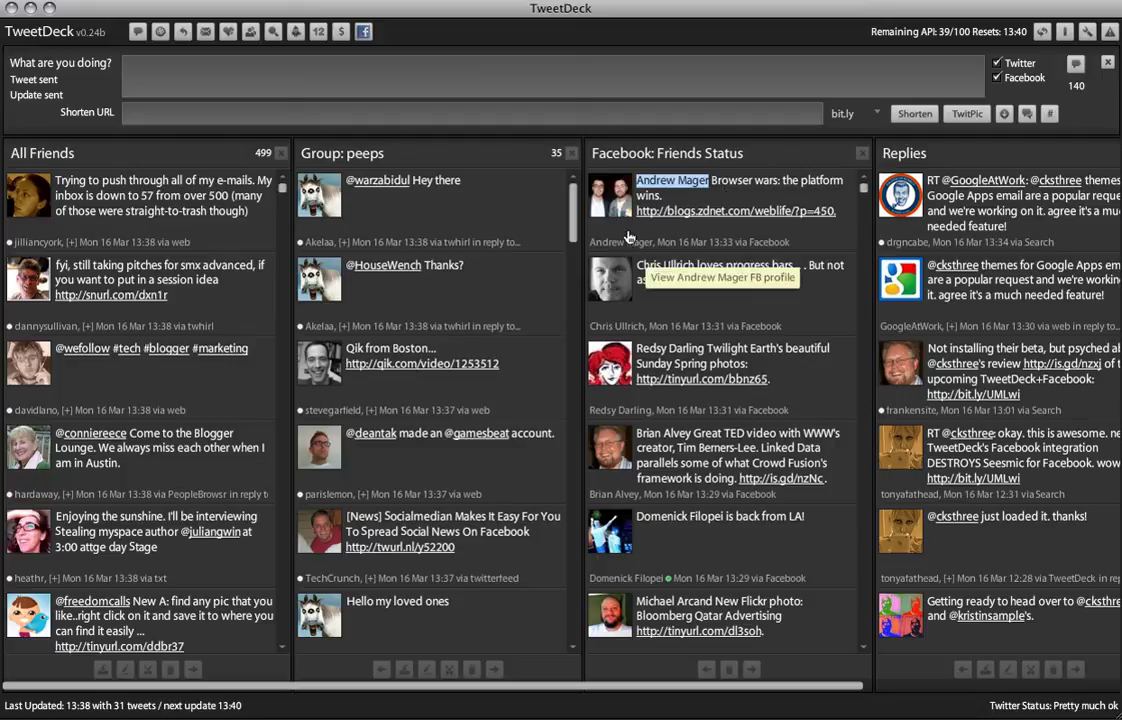
click(418, 208)
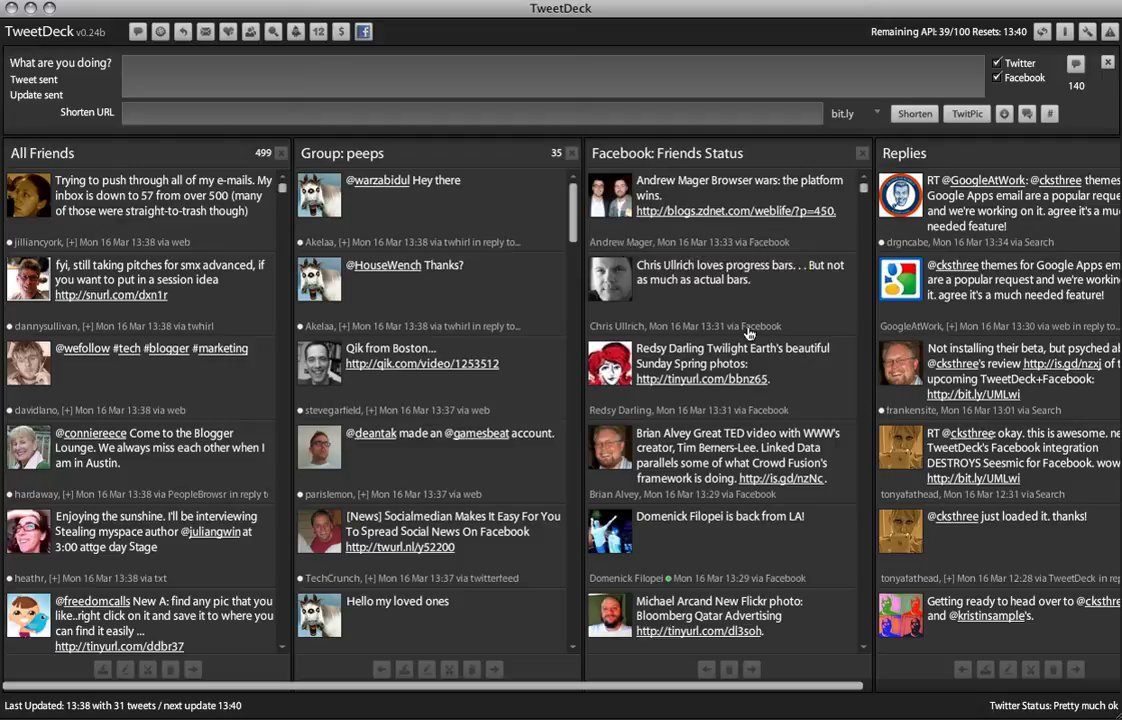
Step: Post 'hey I'm updating Twitter and Facebook via TweetDeck simultaneously w00t' to both services
click(134, 68)
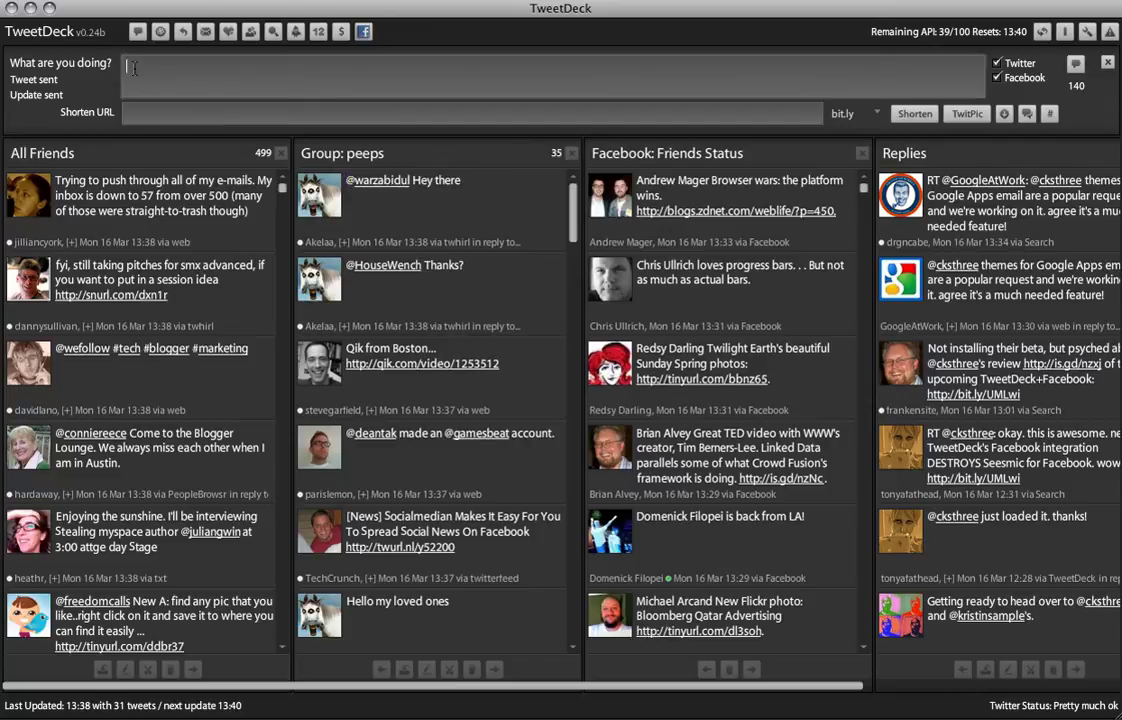
text(hey I'm updating Twitter and FGa)
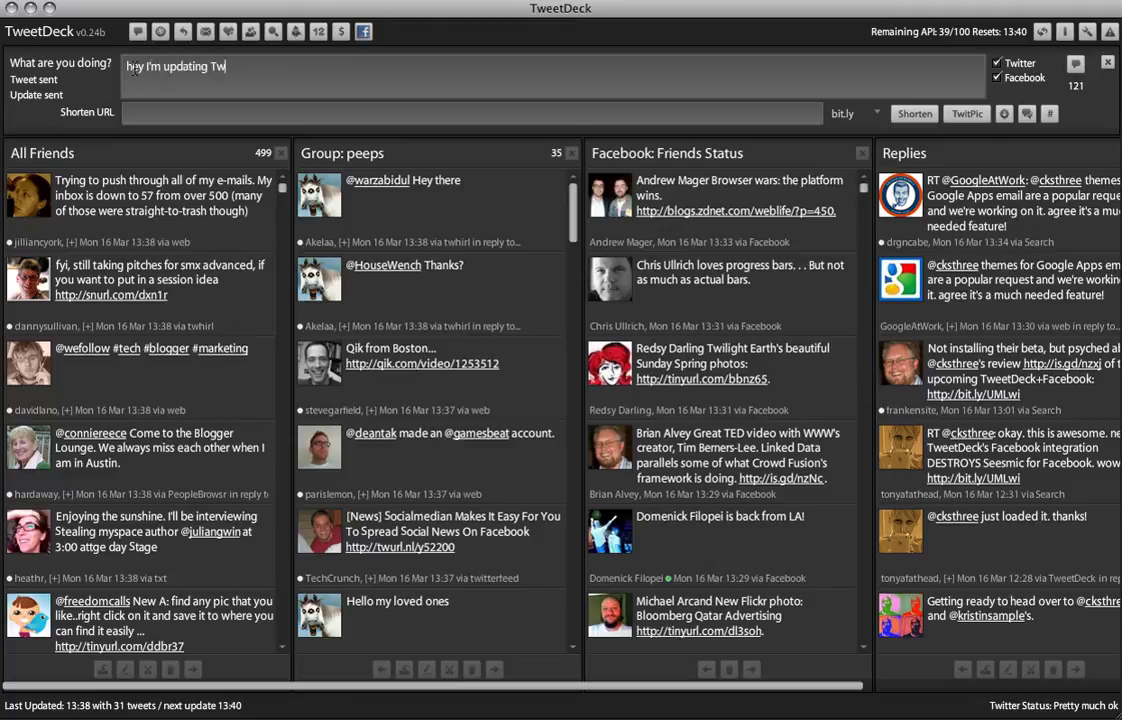
key(BackSpace)
key(BackSpace)
text(acebook via )
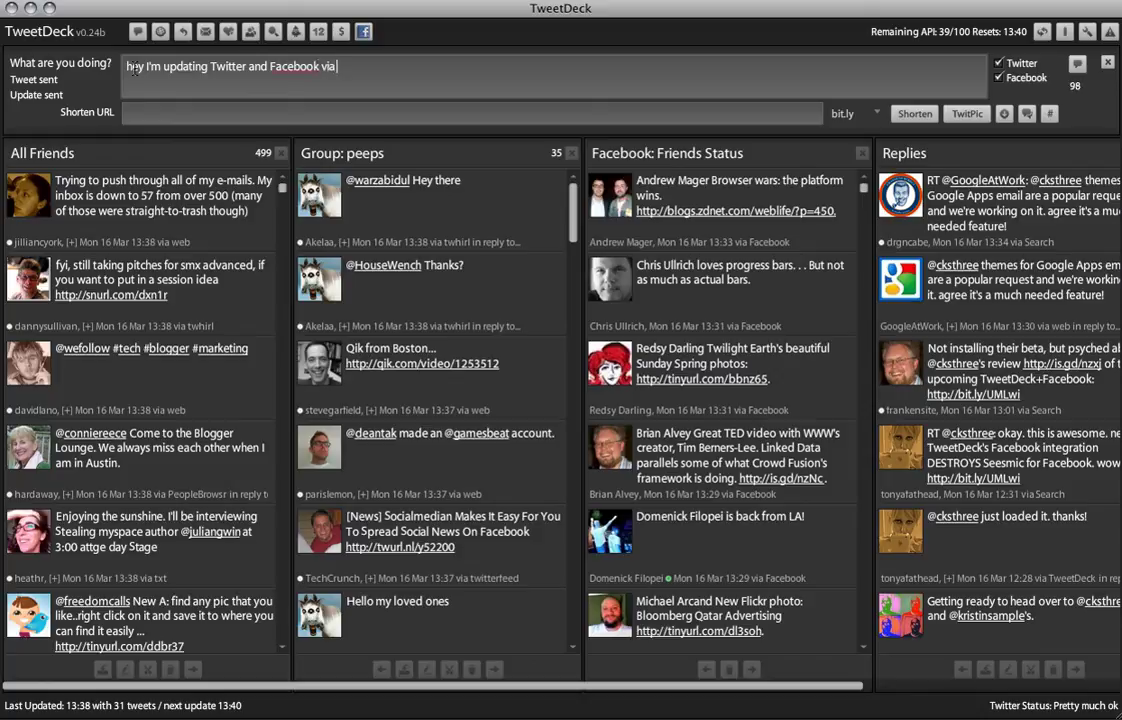
text(TweetDeck simultaneous)
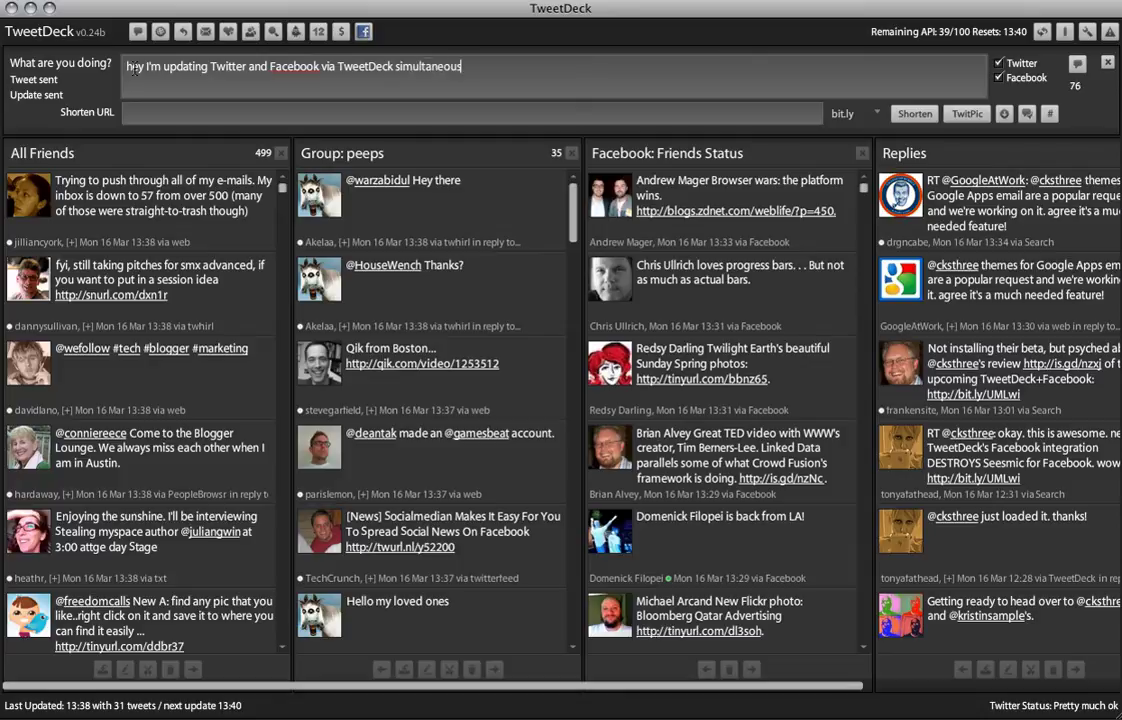
text(ly w00t)
key(Return)
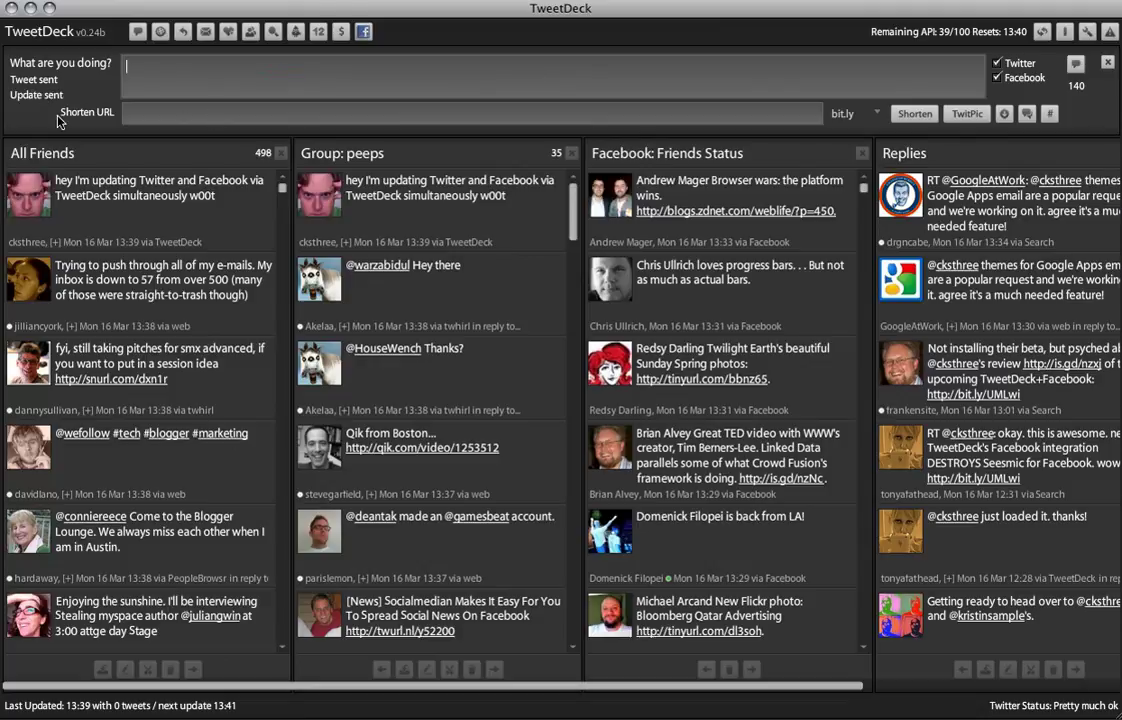
Step: Untick Twitter and send a long 'really long update for facebook only' status past 140 characters
click(996, 64)
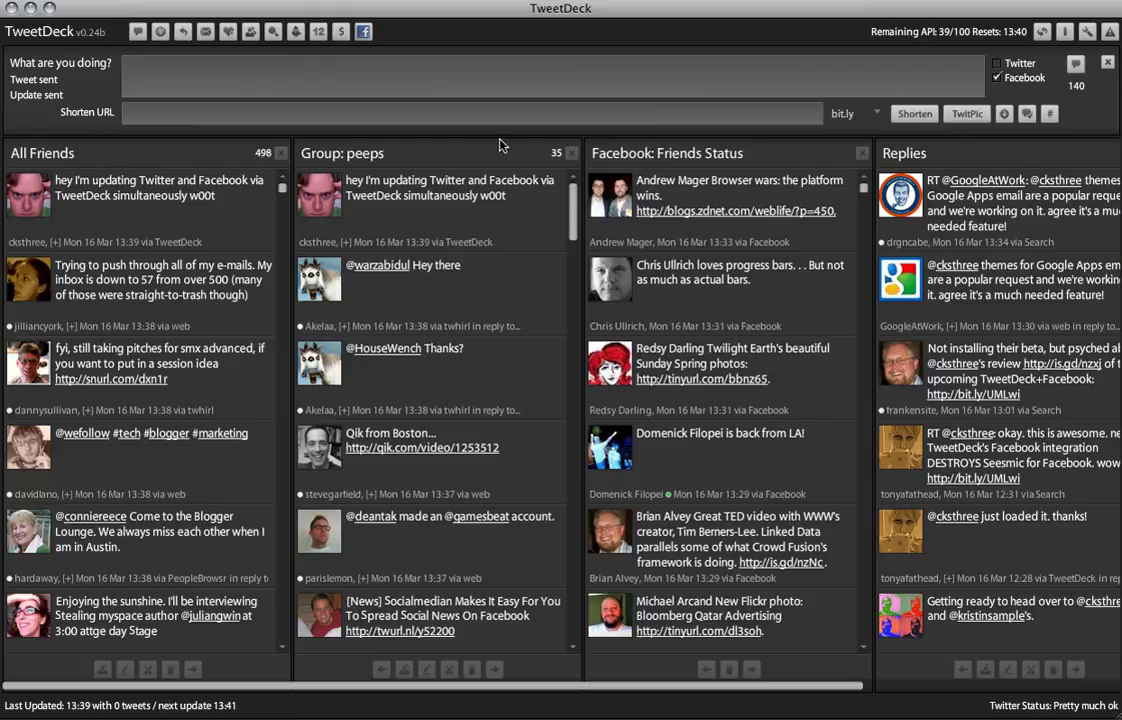
click(216, 86)
text(hey )
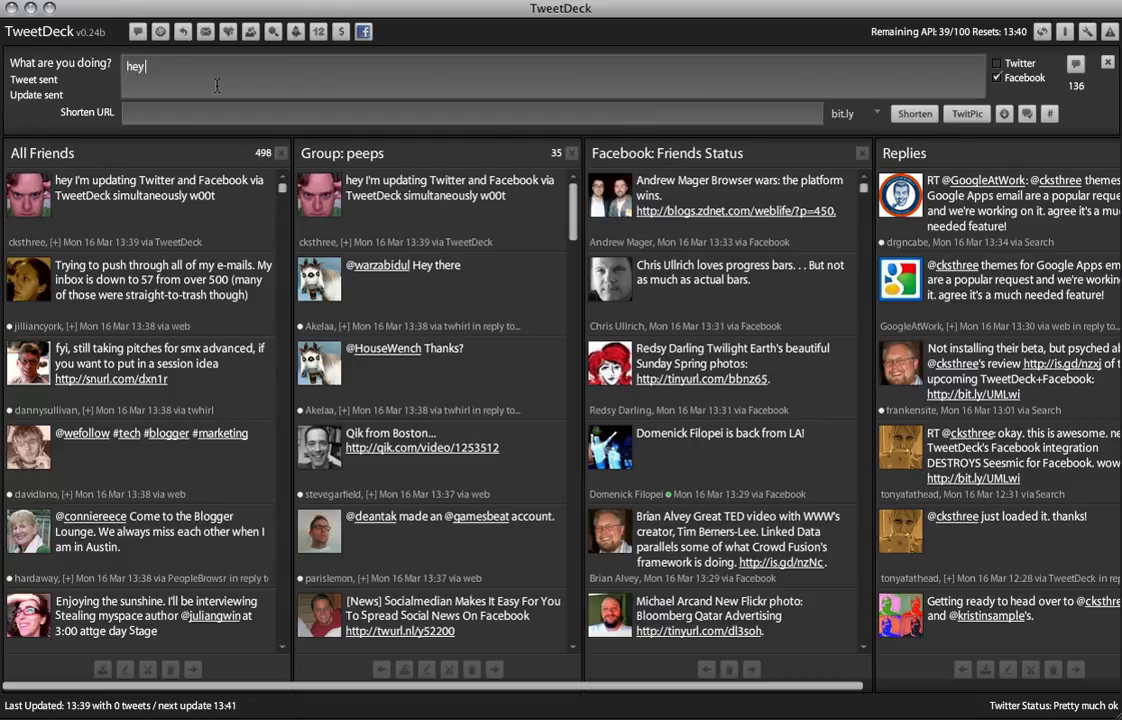
text(I'm doing a really long updat)
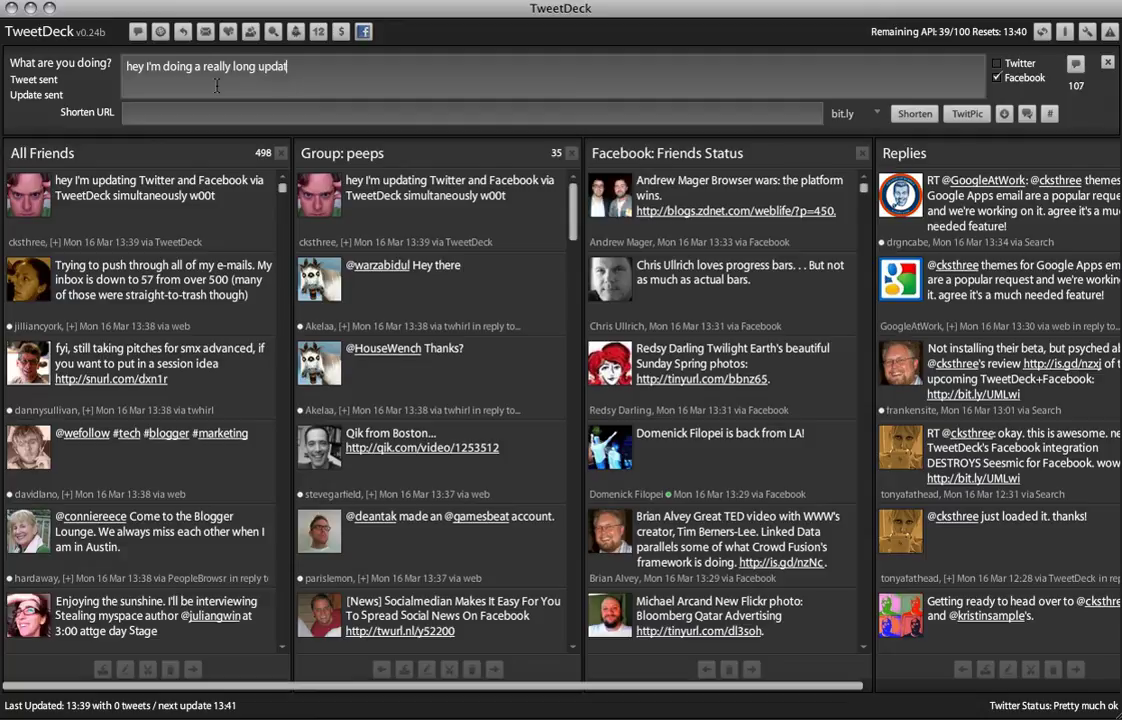
text(e for faceboo)
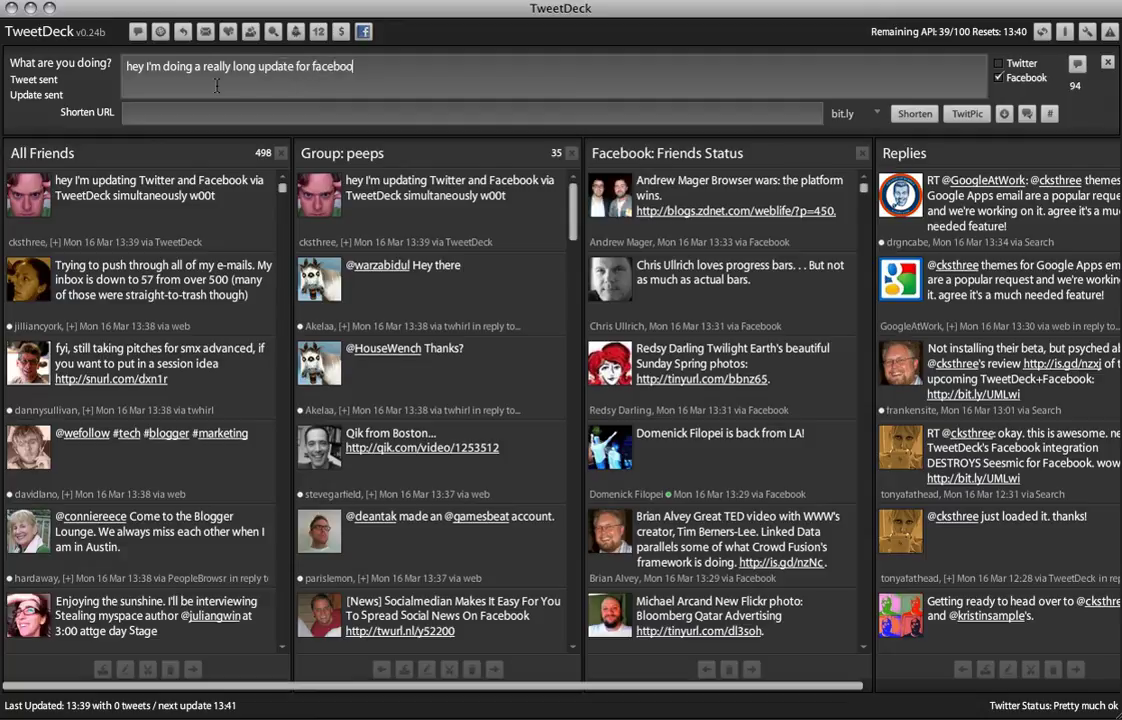
text(k only, because there is )
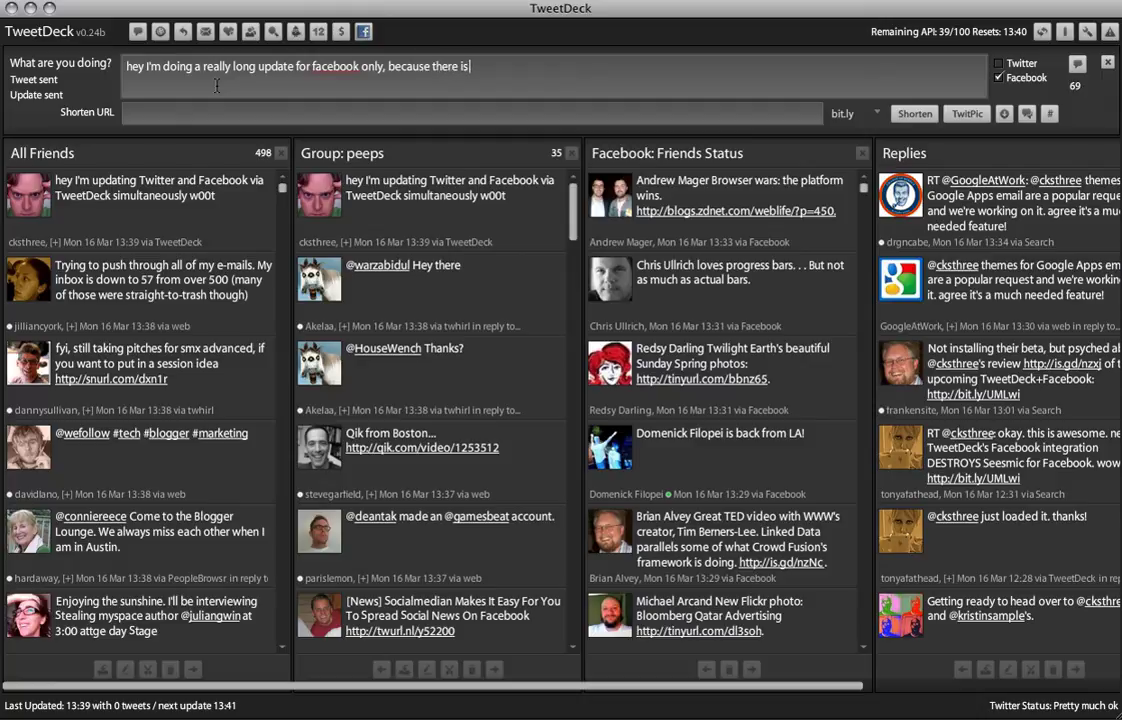
text(no 140 character limit)
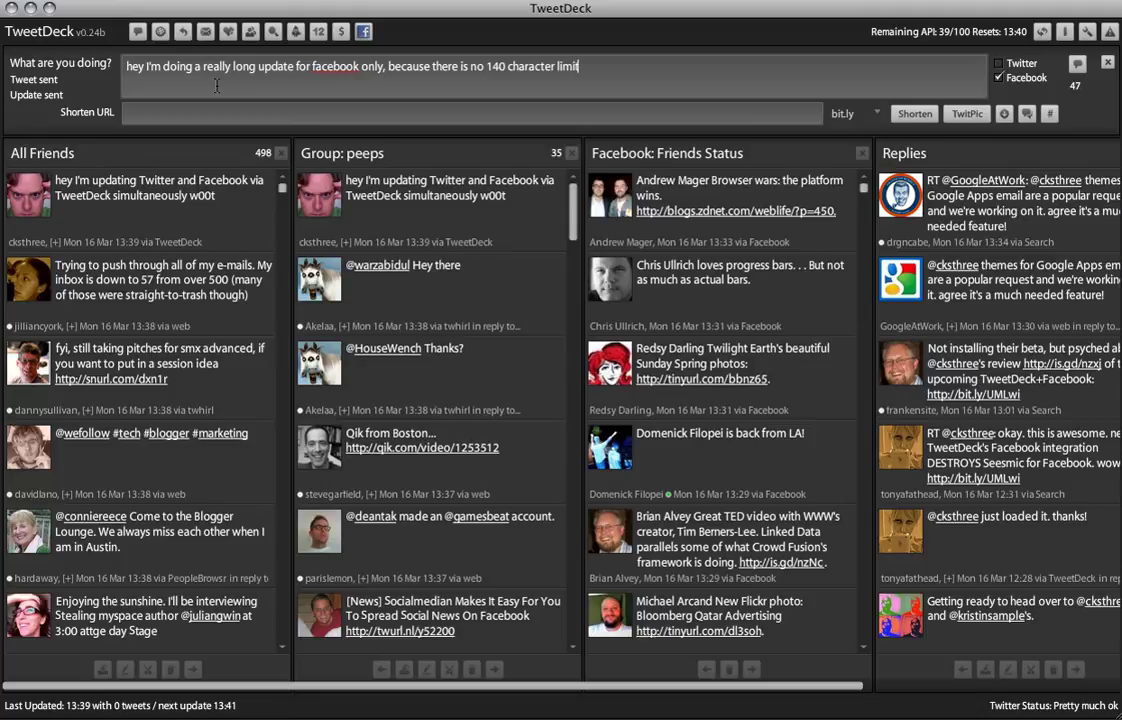
text( here and tweetdec)
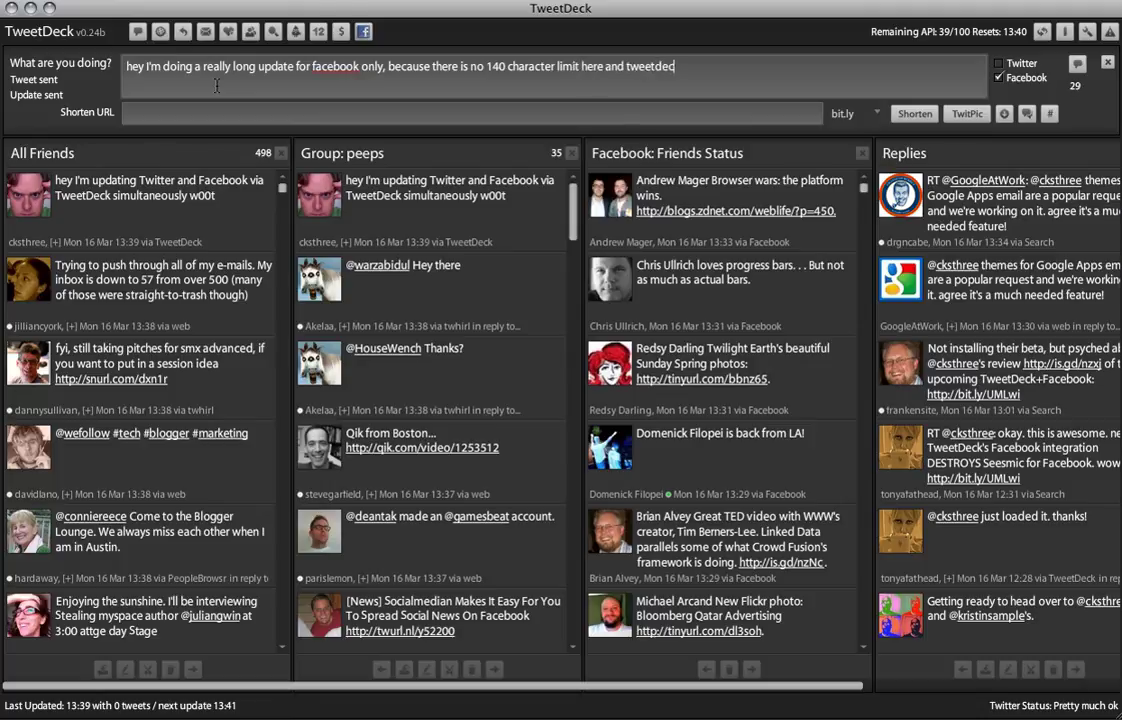
text(k will let me)
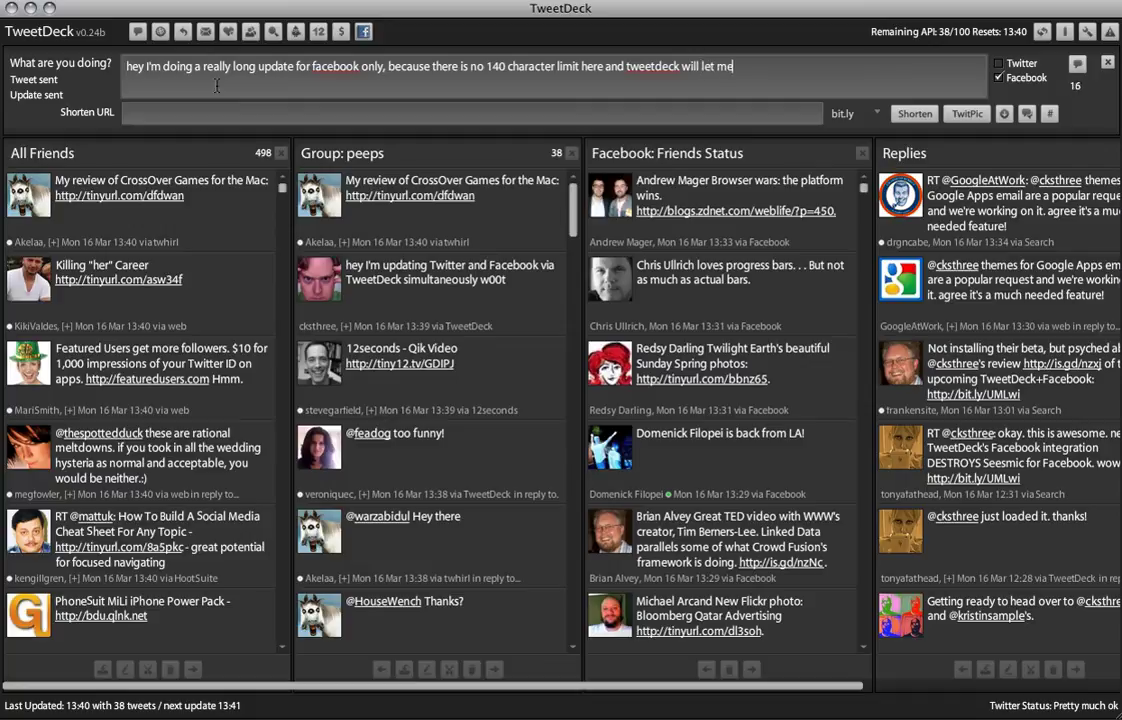
text( do this so that is why I)
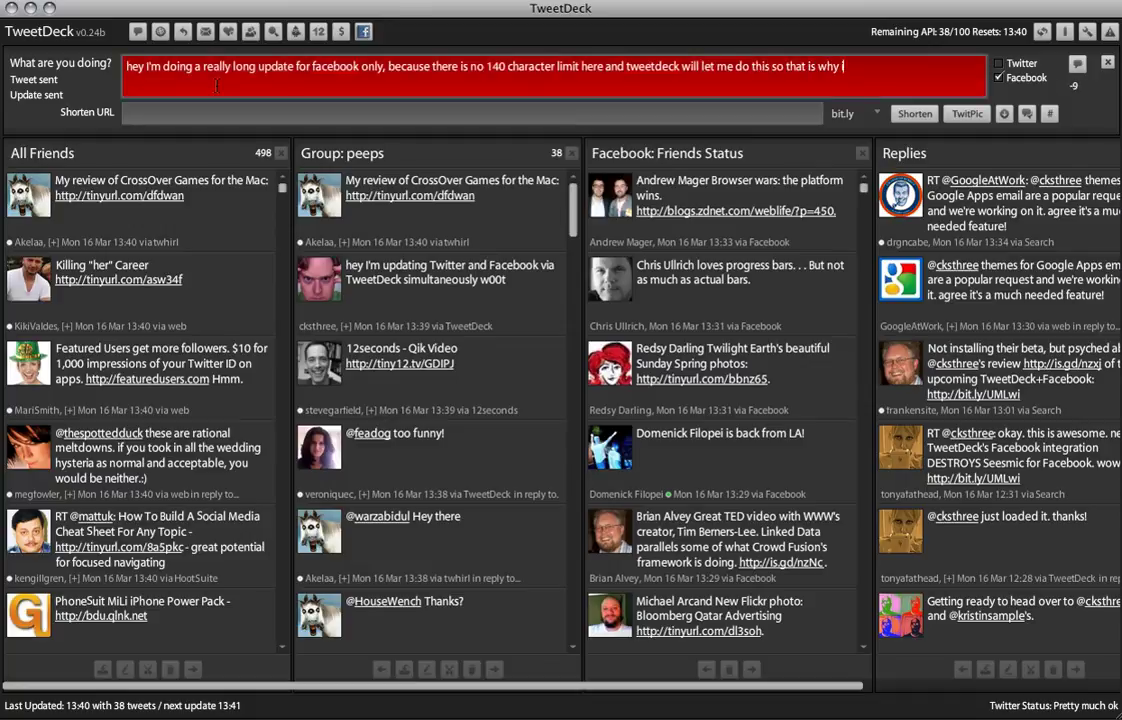
text(it is awesome and I made th)
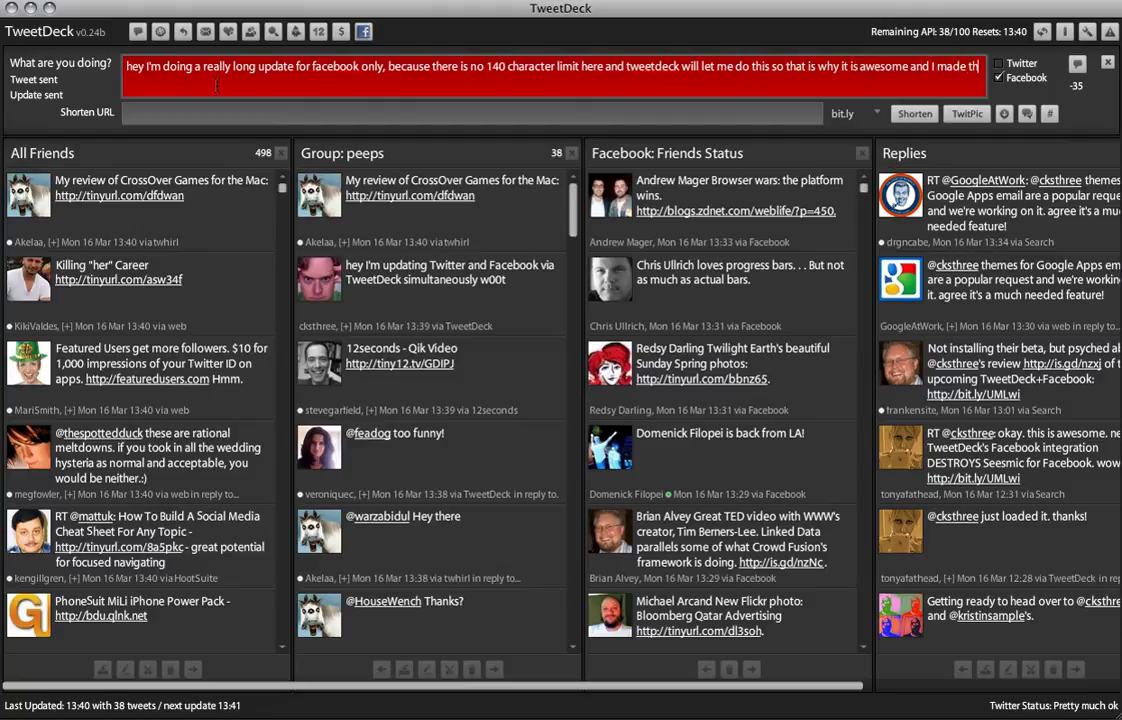
text(is sentence)
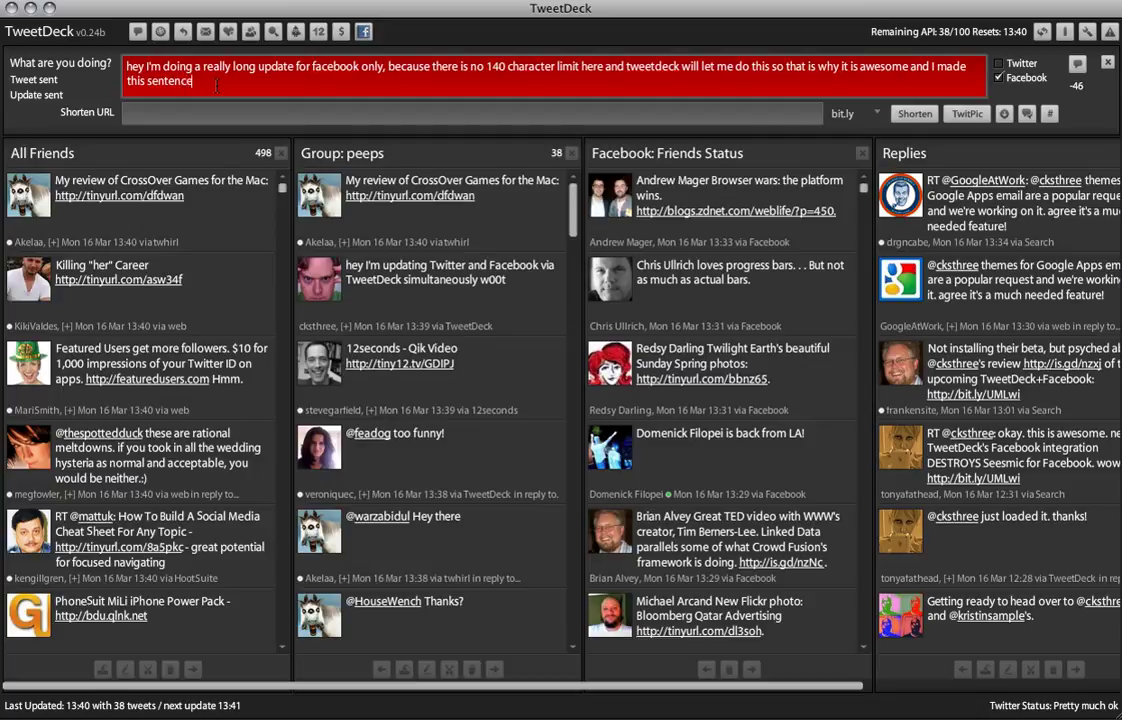
text( way to)
text(oooo long)
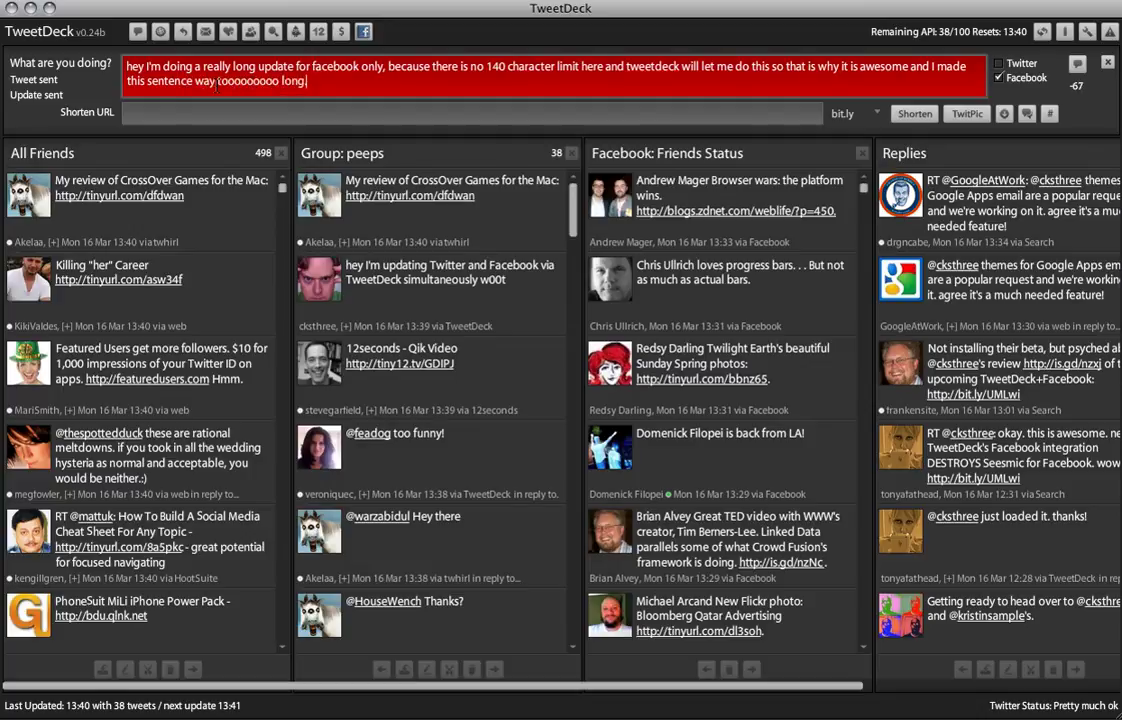
text(.)
key(Return)
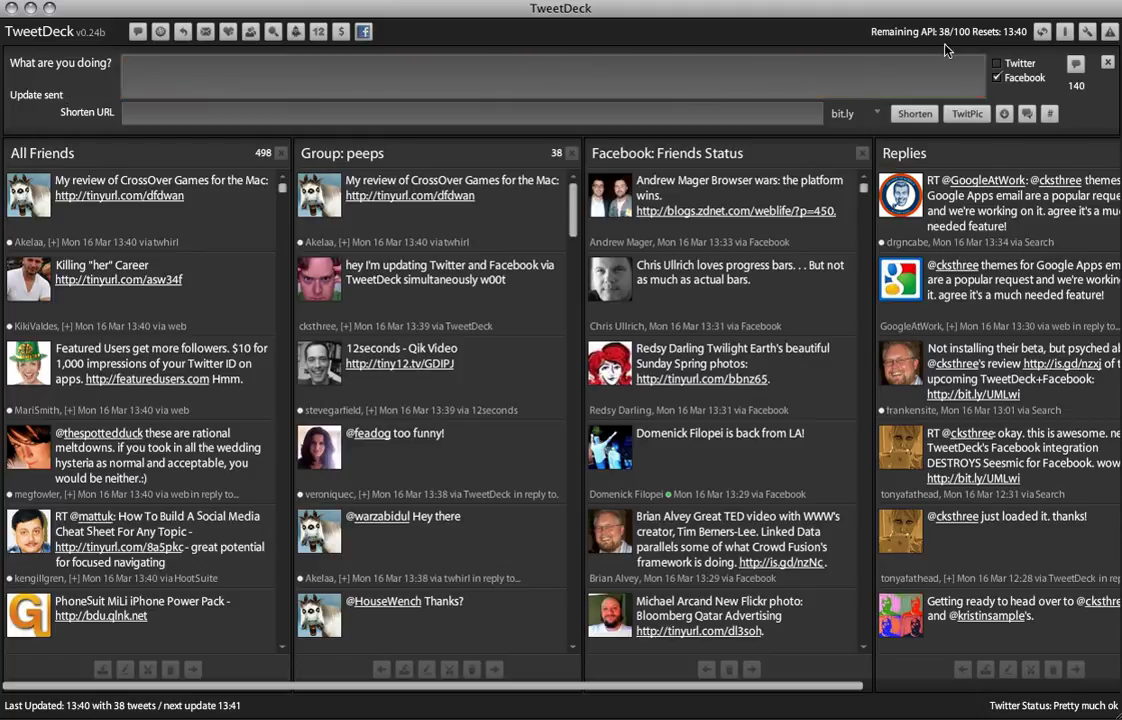
Step: Tick Twitter again and send the direct message 'I wonder if this will leak out to all of facebook'
click(997, 66)
text(d ckshtree I wonder if this will leak out)
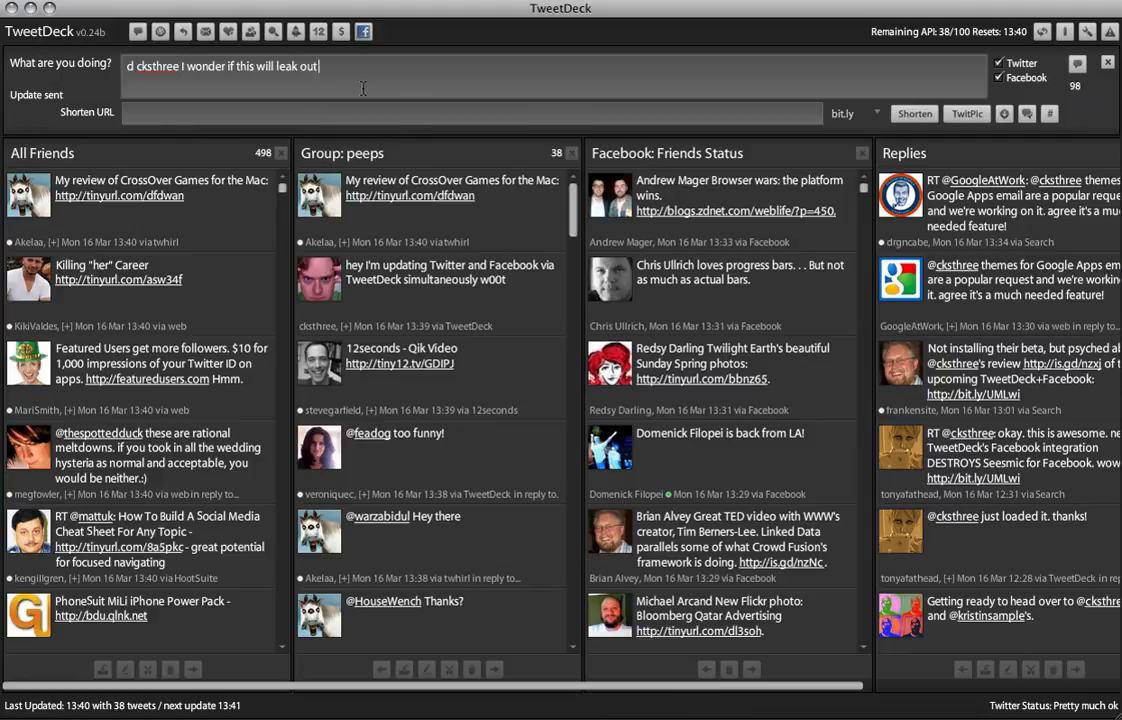
text( to all of facebook)
key(Return)
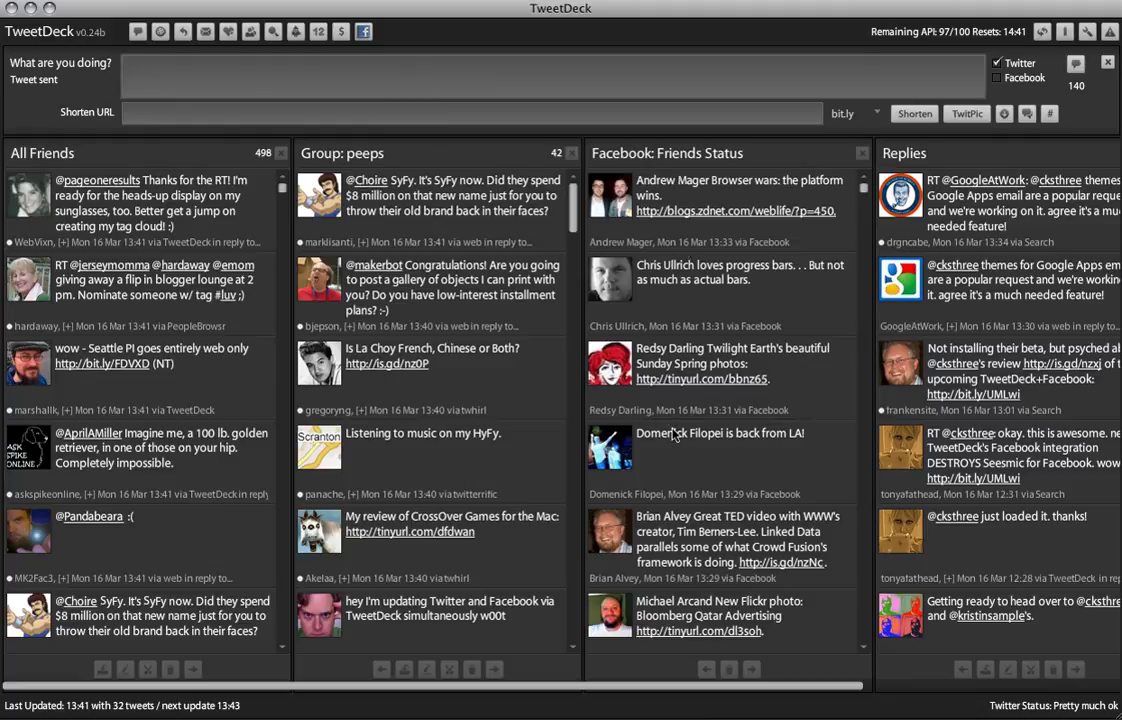
key(F9)
key(F9)
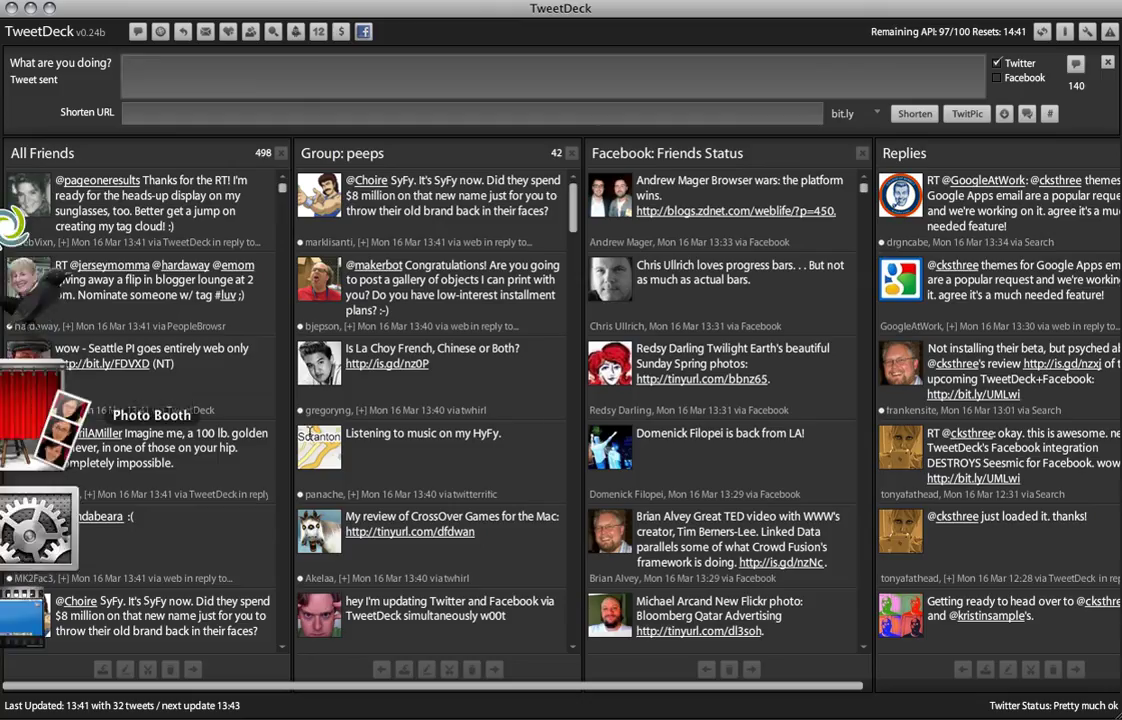
click(368, 72)
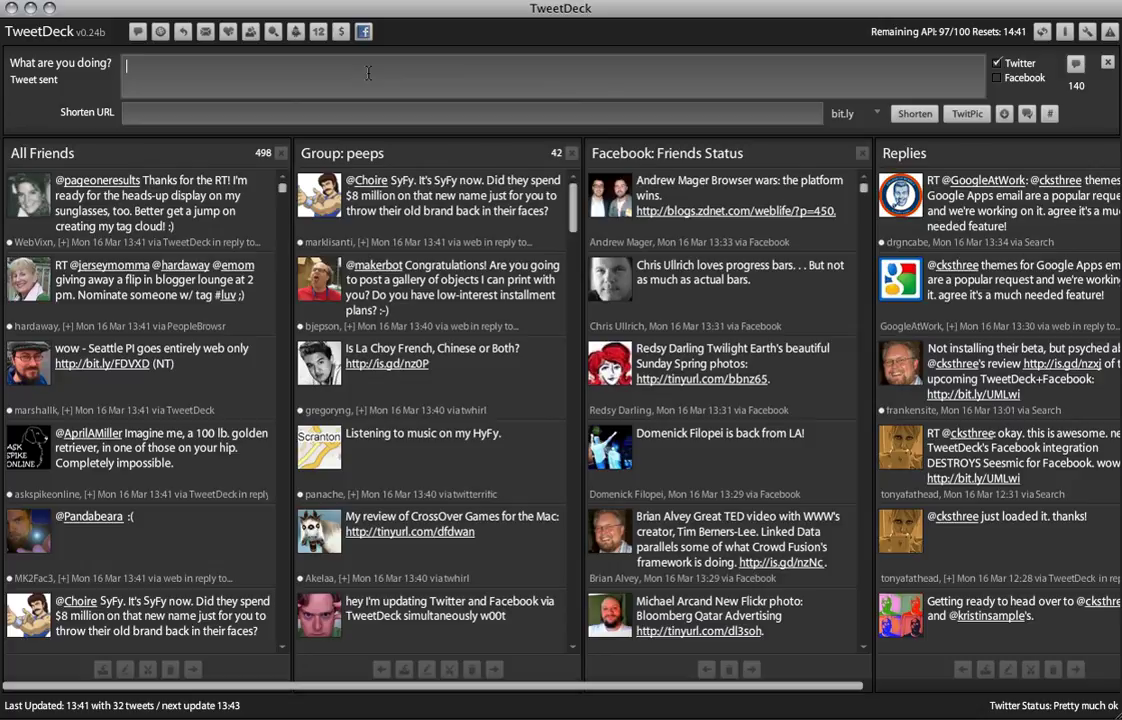